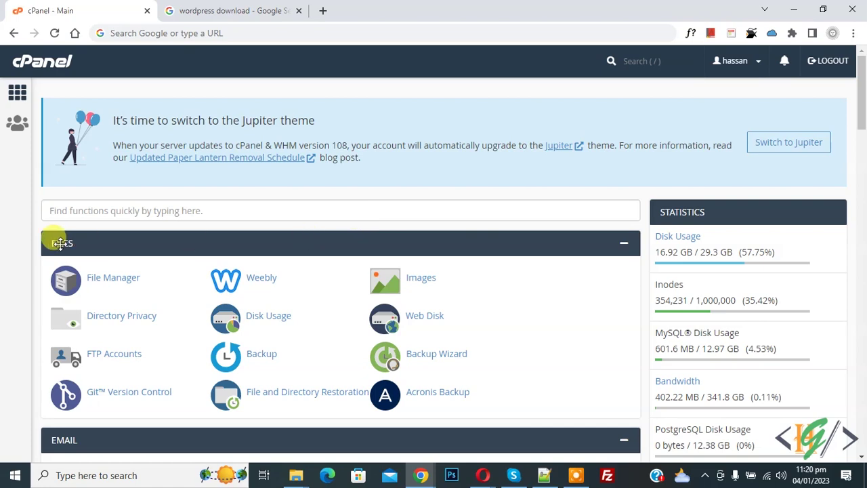
# Step: Open the nicolelane.clearmediaresults.com folder in File Manager, then show the 'wordpress download' search results
pyautogui.click(102, 279)
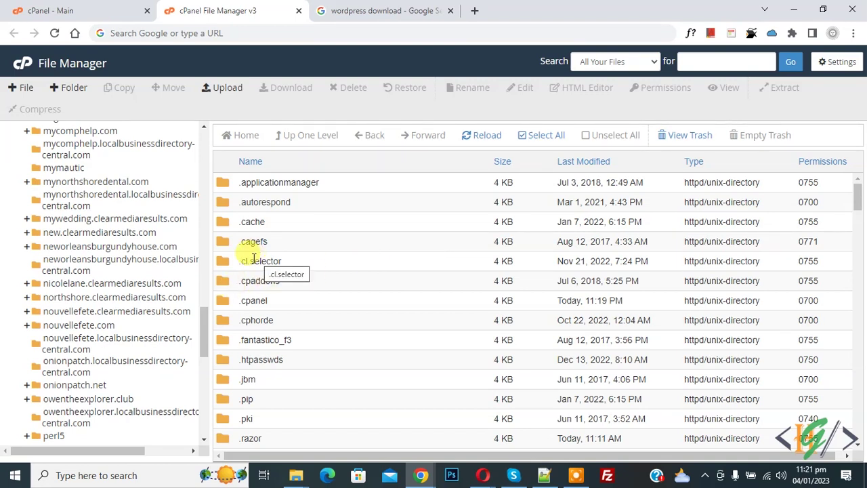
pyautogui.click(112, 283)
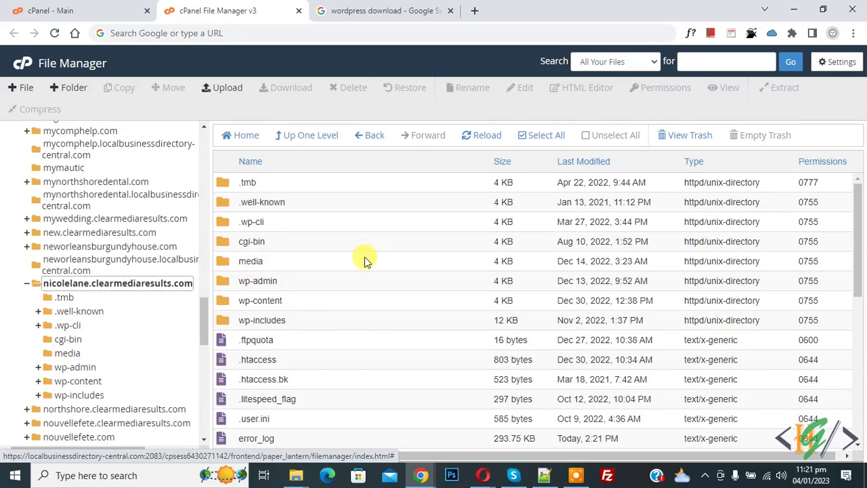
pyautogui.click(386, 19)
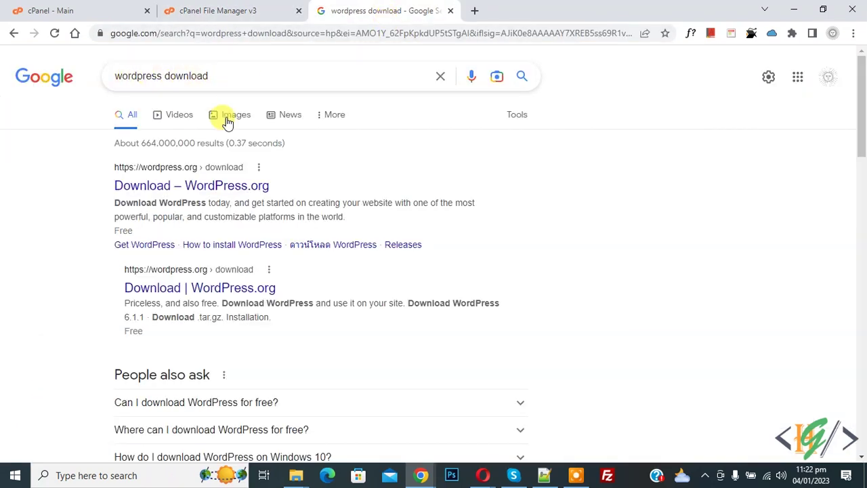
# Step: Save wordpress-6.1.1.zip from WordPress.org's download page into the Downloads folder
pyautogui.click(201, 191)
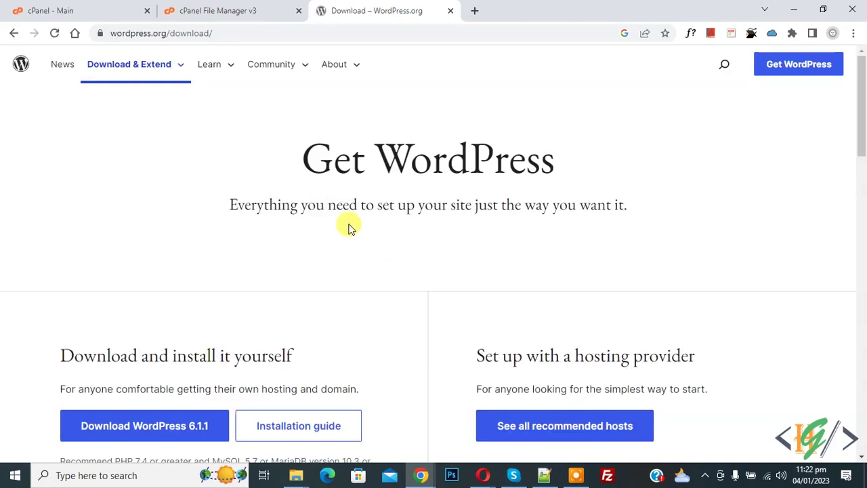
pyautogui.moveTo(342, 162); pyautogui.dragTo(508, 163)
pyautogui.click(253, 183)
pyautogui.scroll(-2, 250, 185)
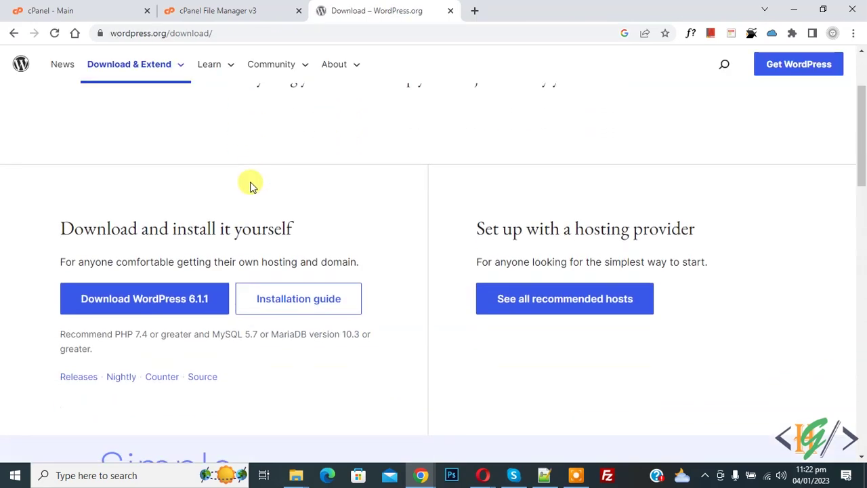
pyautogui.click(176, 303)
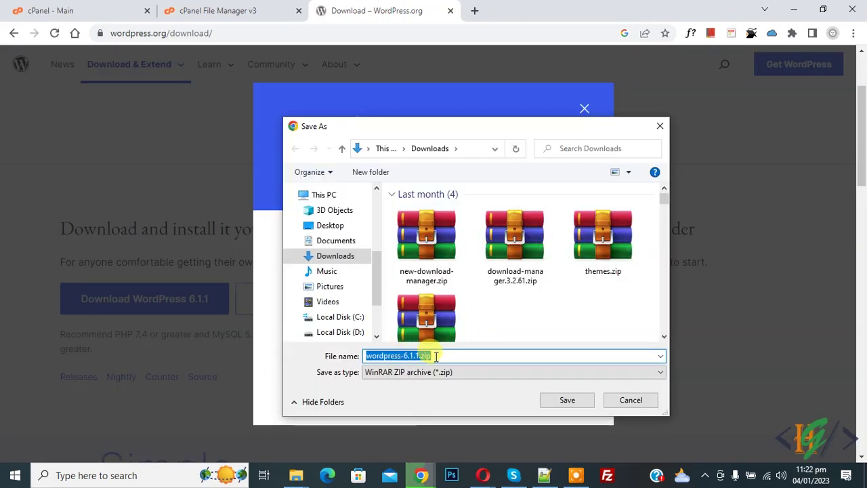
pyautogui.click(568, 400)
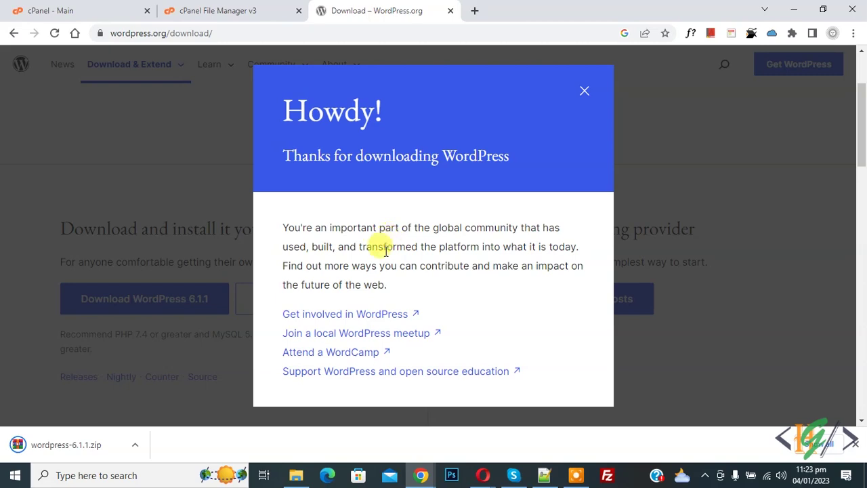
# Step: Extract wordpress-6.1.1.zip in Downloads and open its inner wordpress folder
pyautogui.click(296, 475)
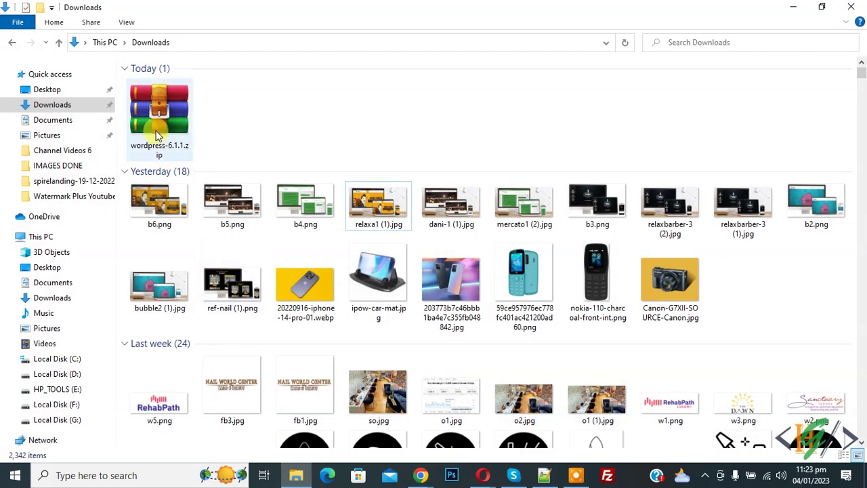
pyautogui.doubleClick(161, 117)
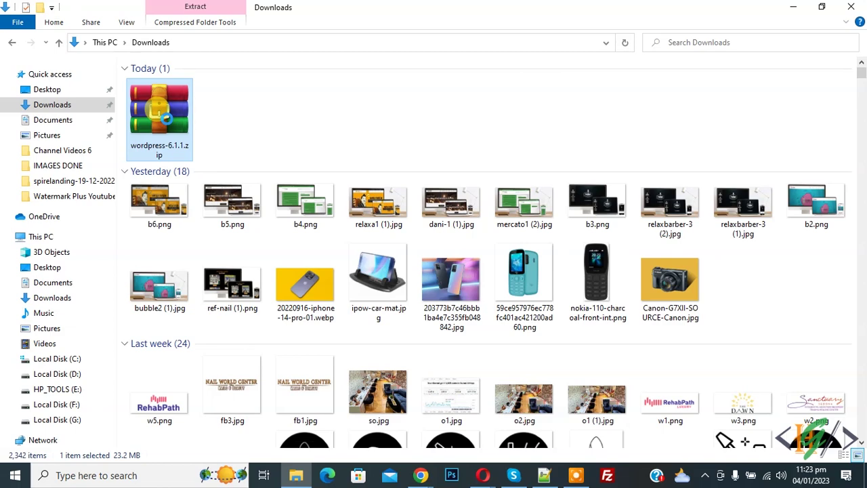
pyautogui.rightClick(169, 123)
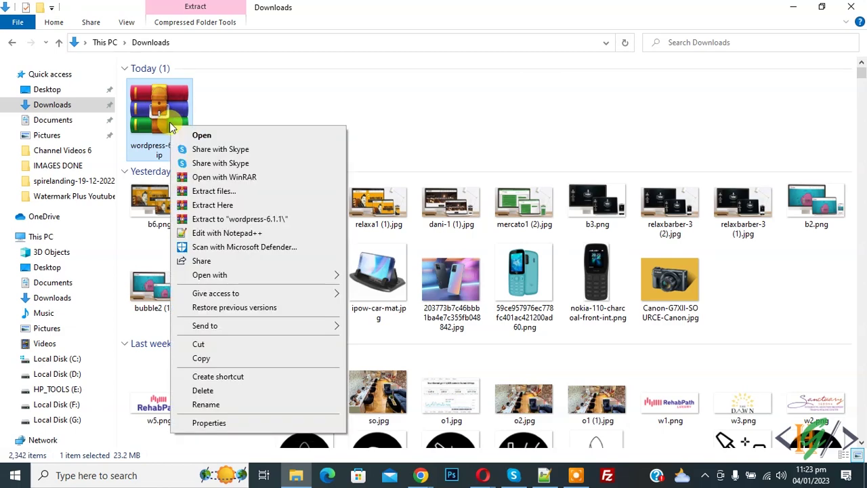
pyautogui.click(245, 221)
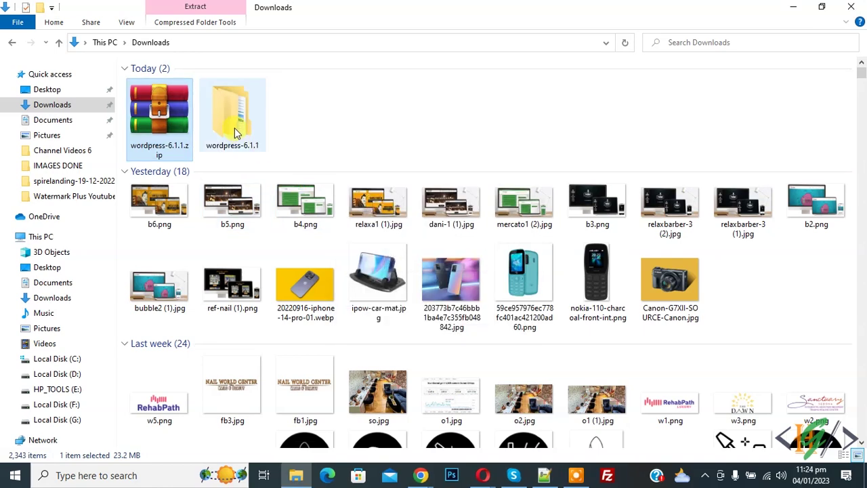
pyautogui.click(235, 132)
pyautogui.doubleClick(233, 126)
pyautogui.doubleClick(159, 88)
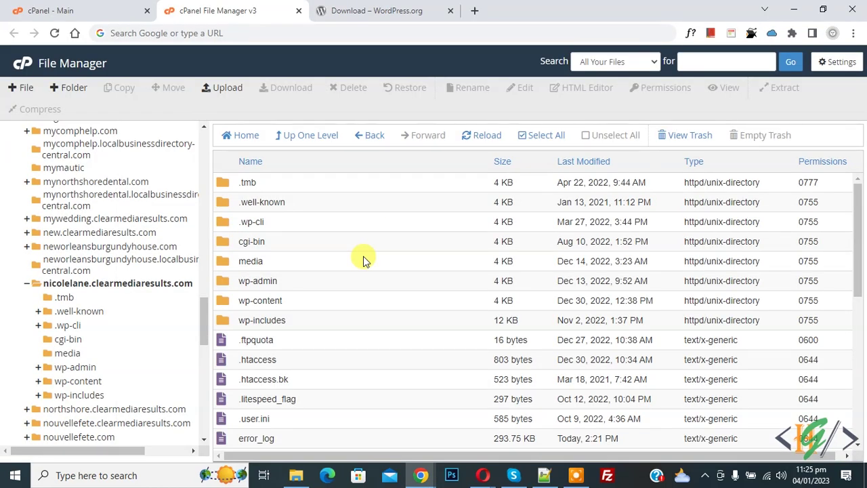
# Step: Upload the fresh wp-mail.php to the site folder, overwriting the existing file
pyautogui.click(226, 92)
pyautogui.moveTo(347, 212); pyautogui.dragTo(507, 212)
pyautogui.click(441, 270)
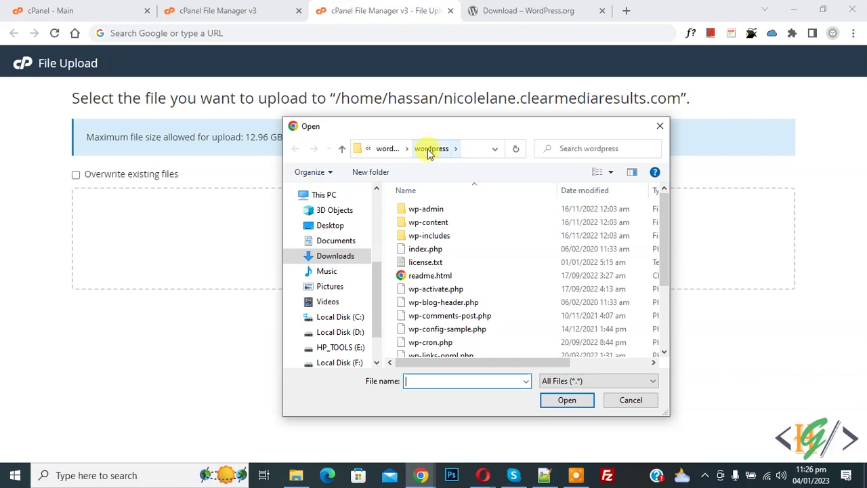
pyautogui.scroll(-2, 466, 273)
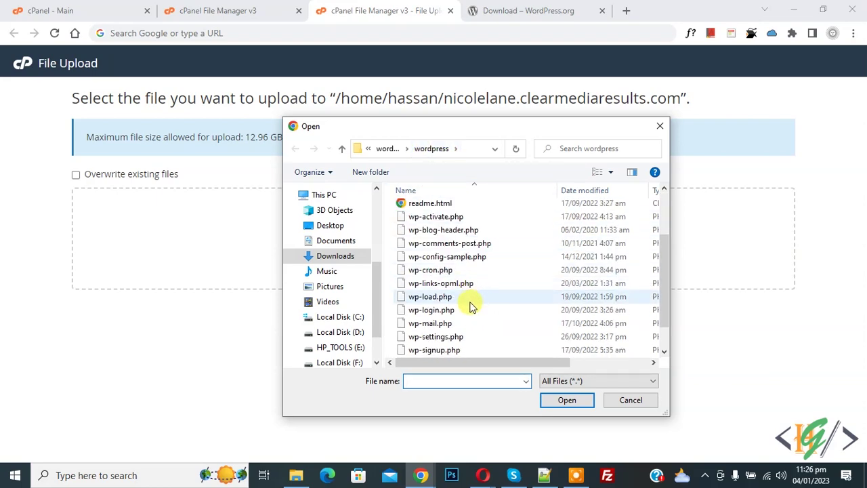
pyautogui.doubleClick(406, 324)
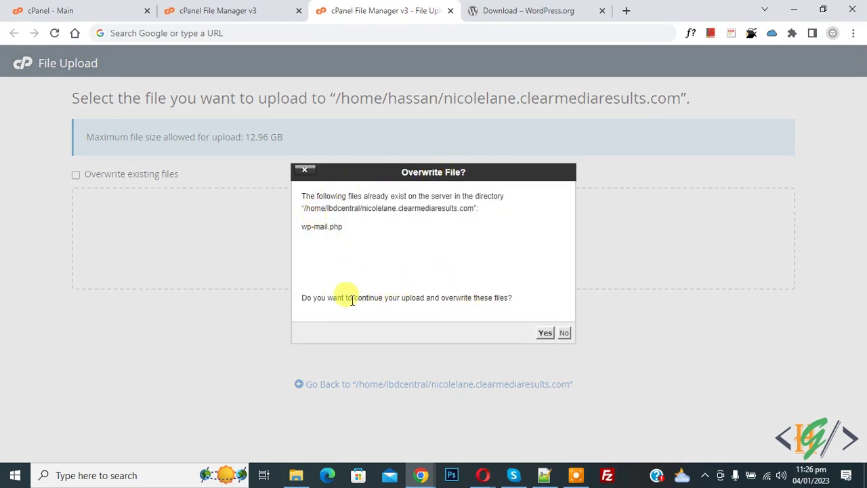
pyautogui.click(543, 332)
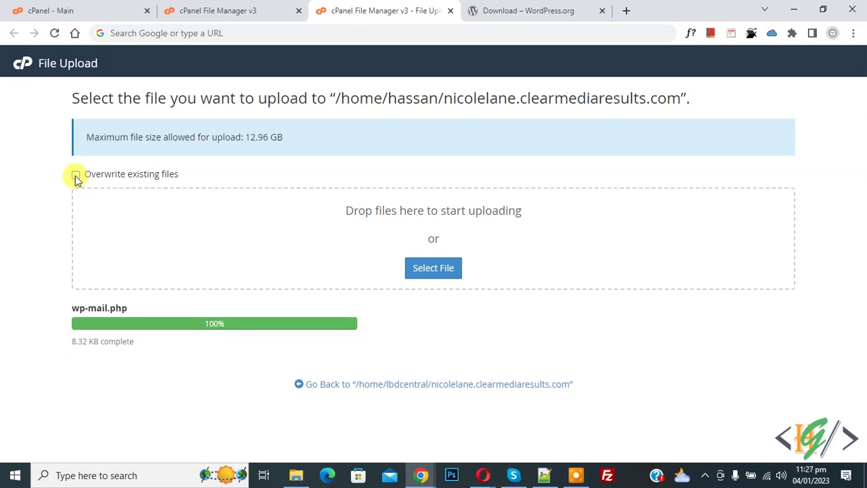
# Step: Upload the fresh wp-trackback.php to the site folder as well
pyautogui.click(442, 270)
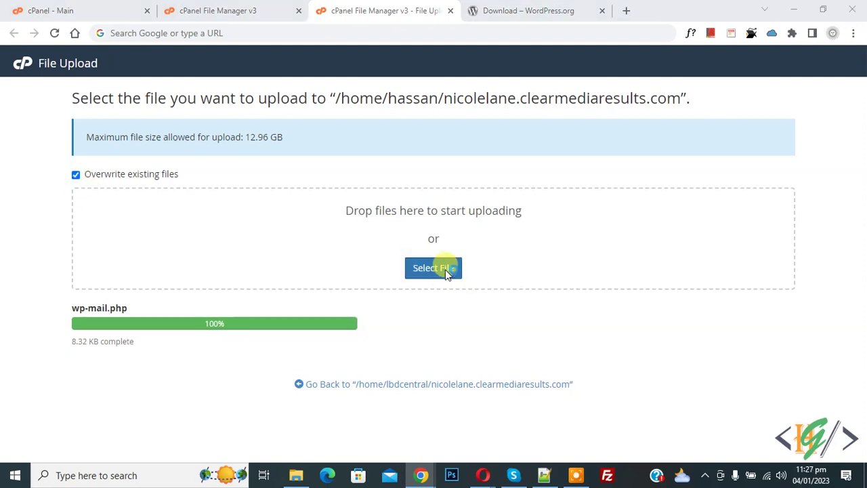
pyautogui.scroll(-3, 439, 250)
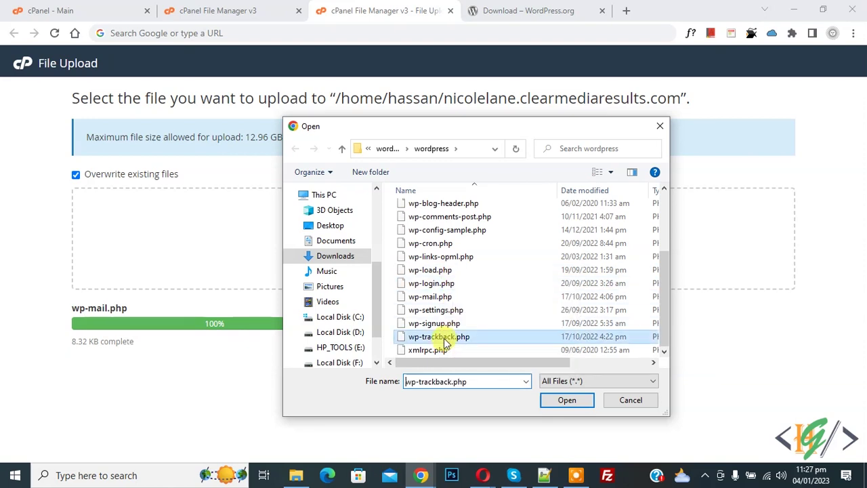
pyautogui.doubleClick(441, 335)
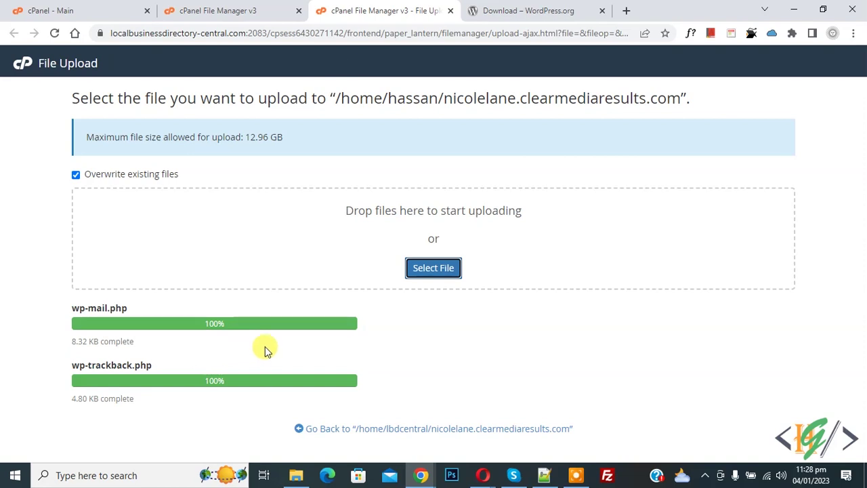
pyautogui.hotkey('alt', 'Tab')
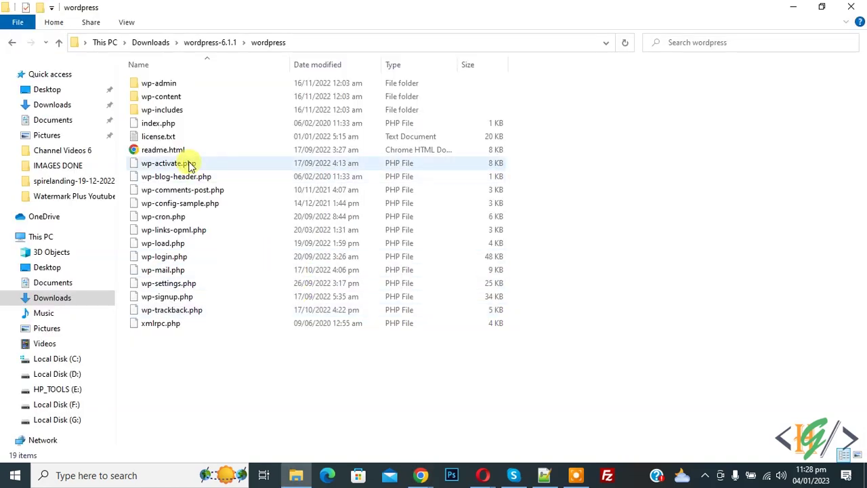
# Step: Compress the local wp-includes folder into a ZIP archive named wp-includes.zip
pyautogui.click(157, 110)
pyautogui.rightClick(162, 110)
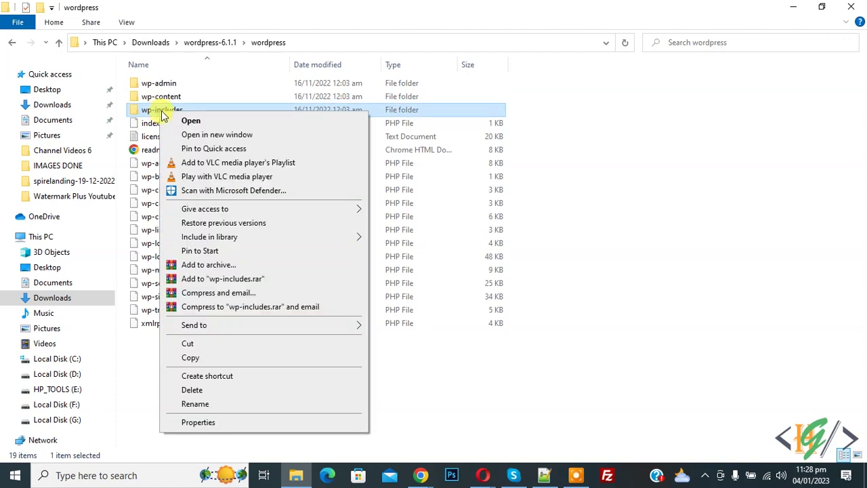
pyautogui.click(203, 271)
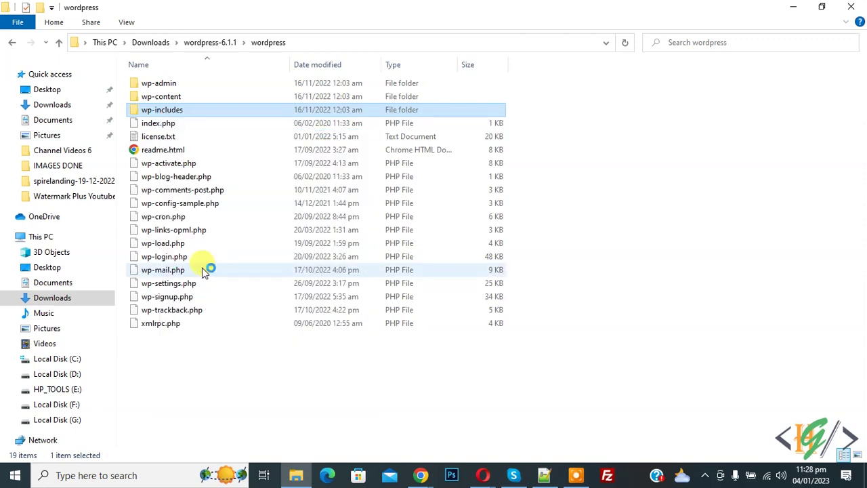
pyautogui.click(384, 234)
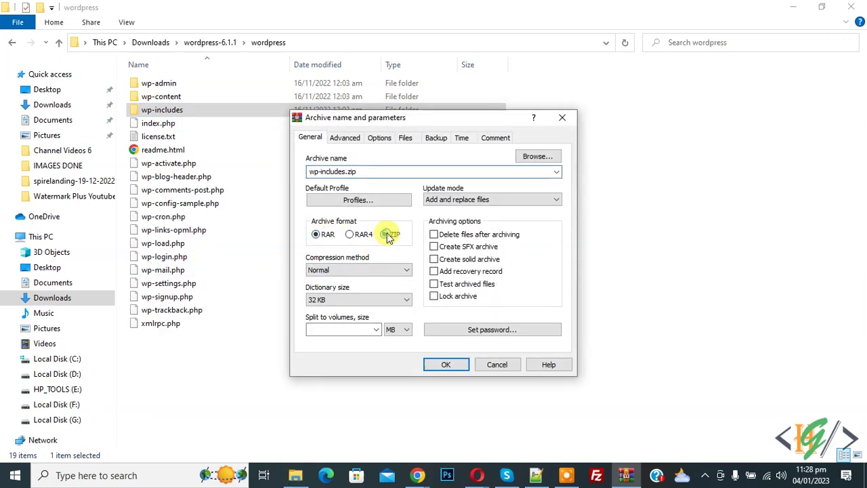
pyautogui.click(445, 363)
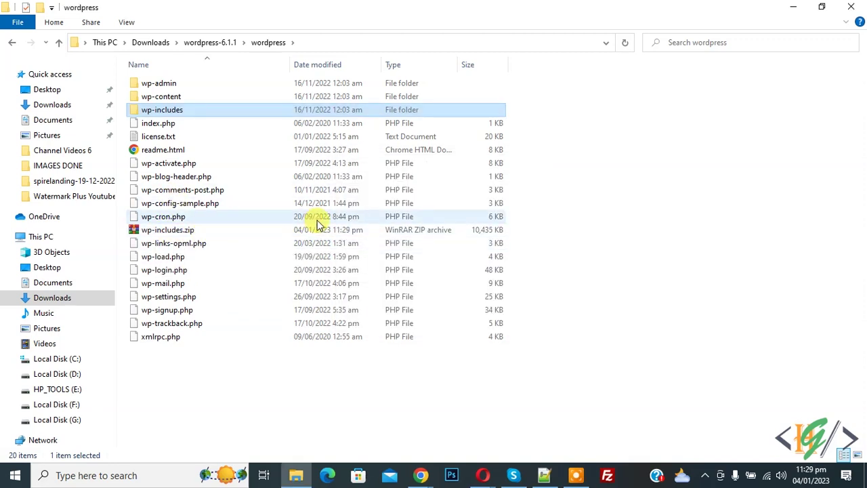
pyautogui.hotkey('alt', 'Tab')
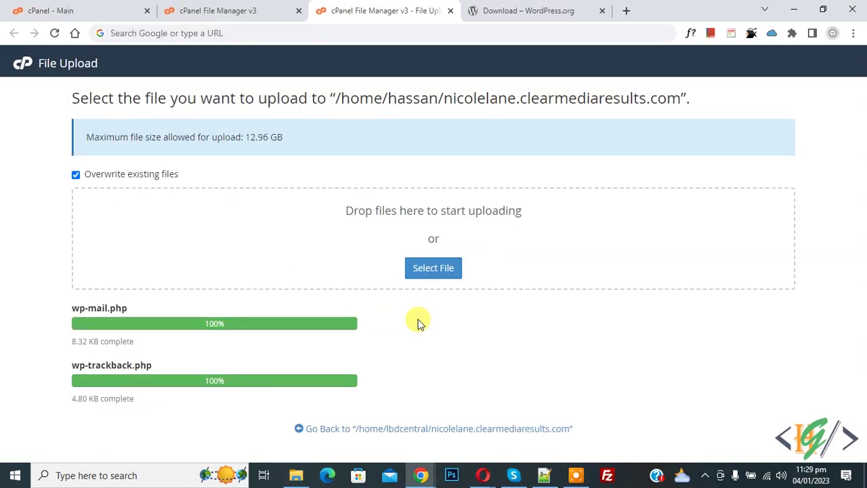
# Step: Upload wp-includes.zip (10.19 MB) to the site folder and go back to the file listing
pyautogui.click(430, 270)
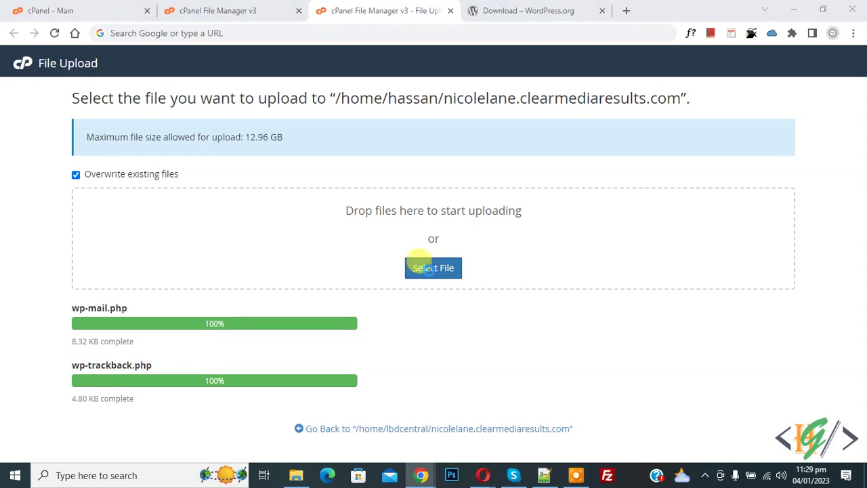
pyautogui.scroll(-2, 453, 257)
pyautogui.click(432, 285)
pyautogui.doubleClick(432, 284)
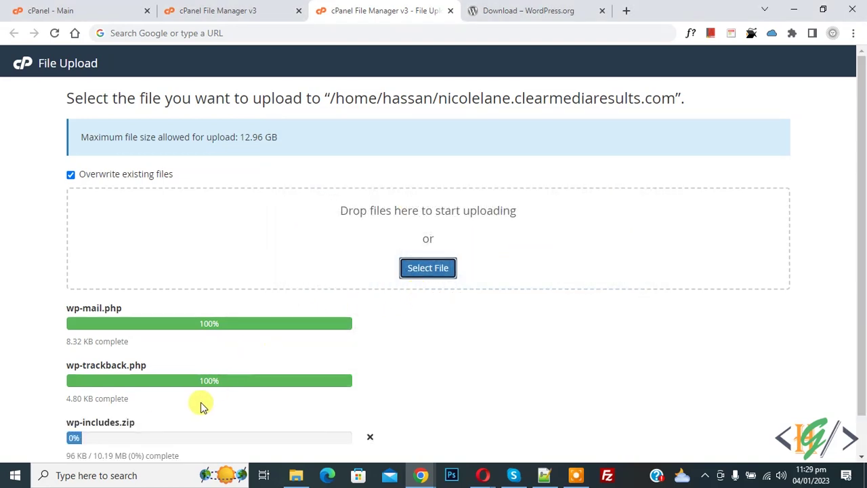
pyautogui.scroll(-1, 415, 306)
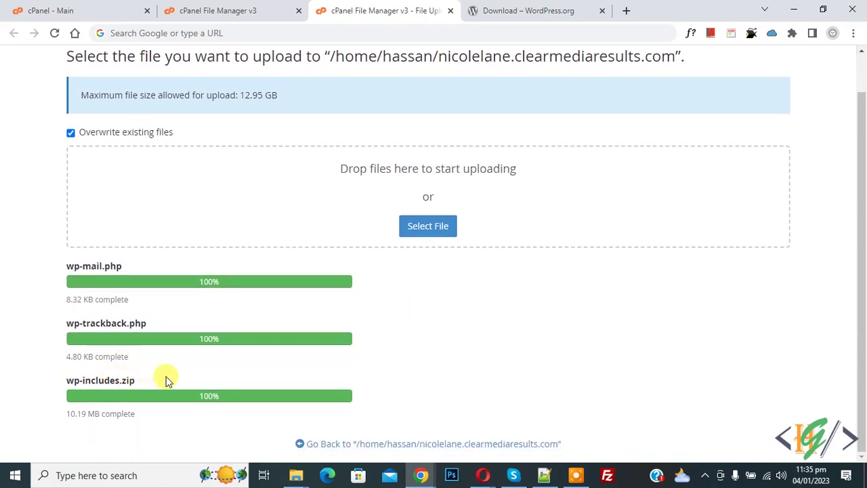
pyautogui.click(385, 445)
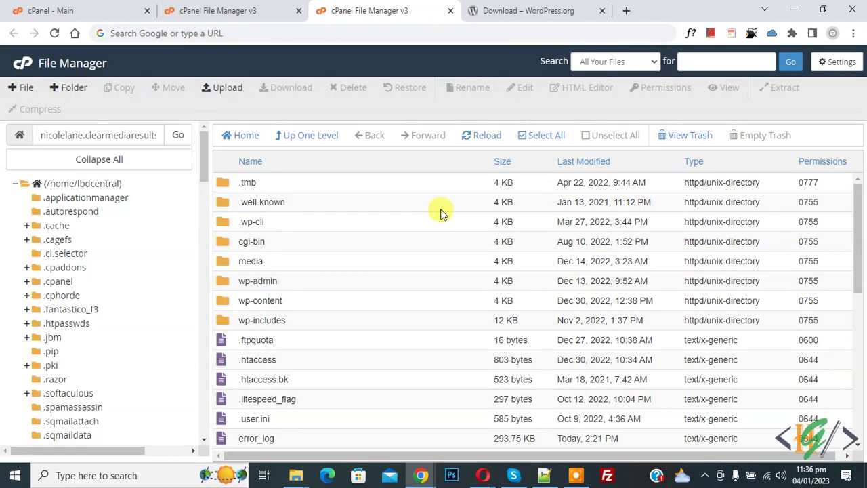
# Step: Delete the site's old wp-includes folder permanently, skipping the trash
pyautogui.scroll(-1, 440, 212)
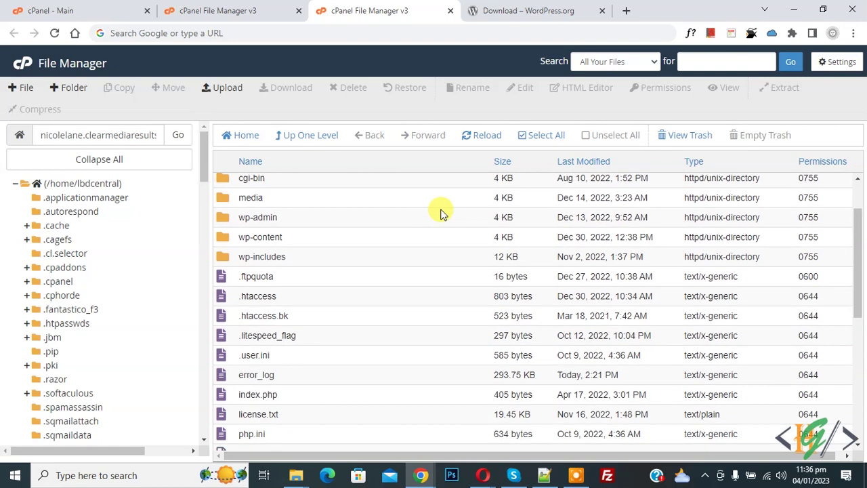
pyautogui.click(232, 257)
pyautogui.rightClick(225, 257)
pyautogui.click(271, 341)
pyautogui.click(391, 264)
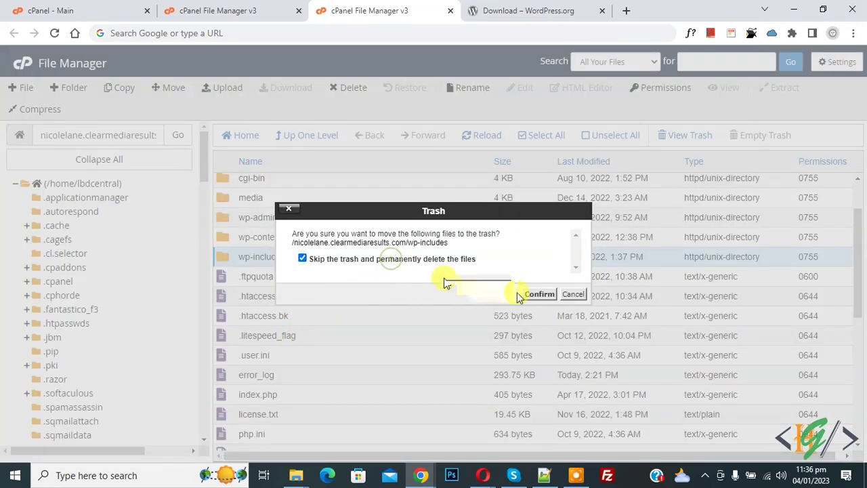
pyautogui.click(539, 294)
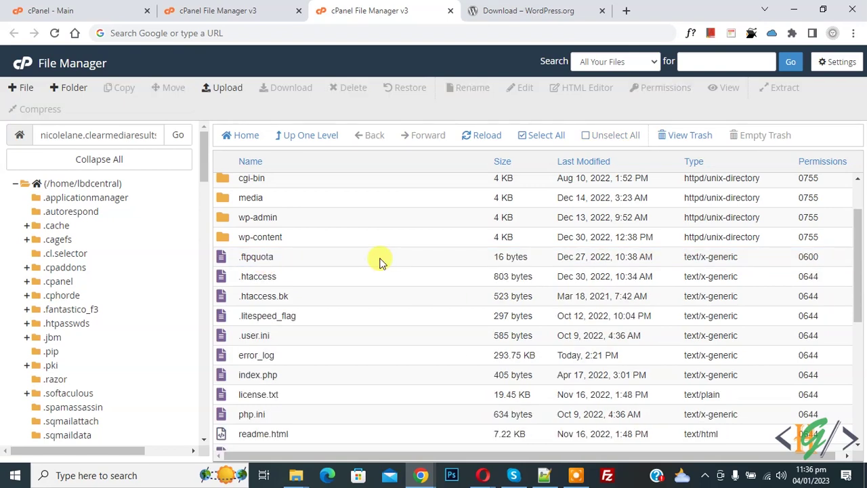
pyautogui.scroll(-4, 379, 263)
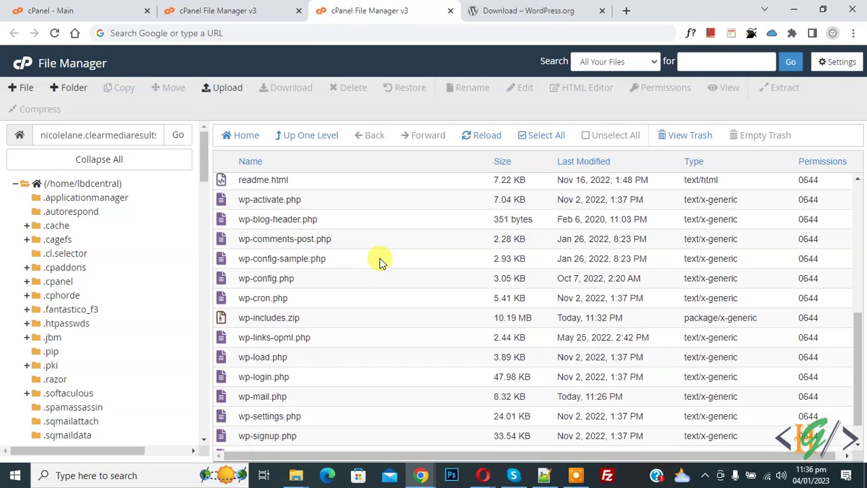
# Step: Extract wp-includes.zip into the site root and check the new wp-includes folder
pyautogui.rightClick(274, 317)
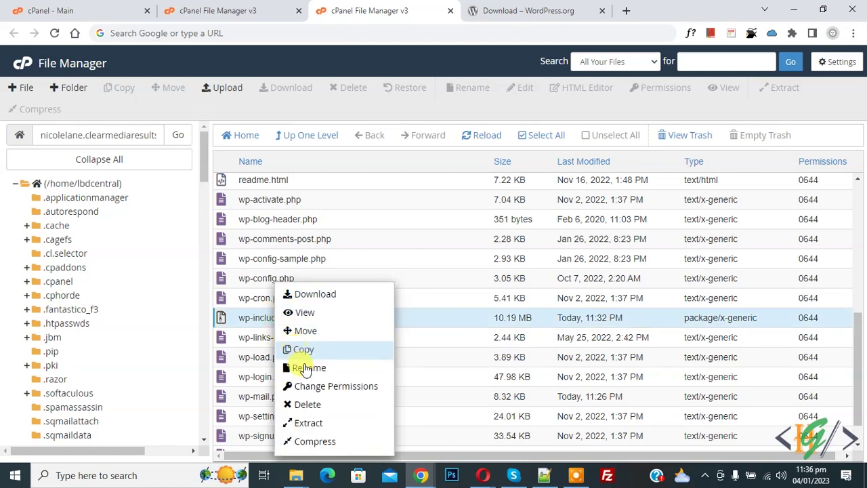
pyautogui.click(308, 422)
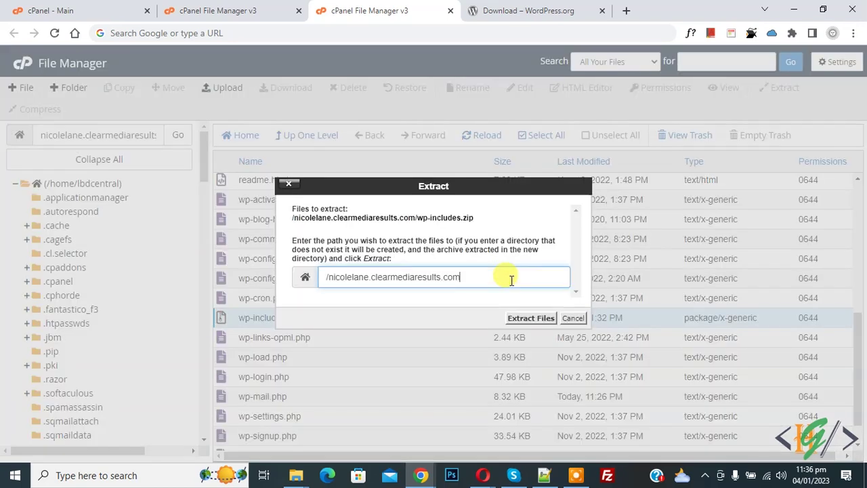
pyautogui.click(523, 324)
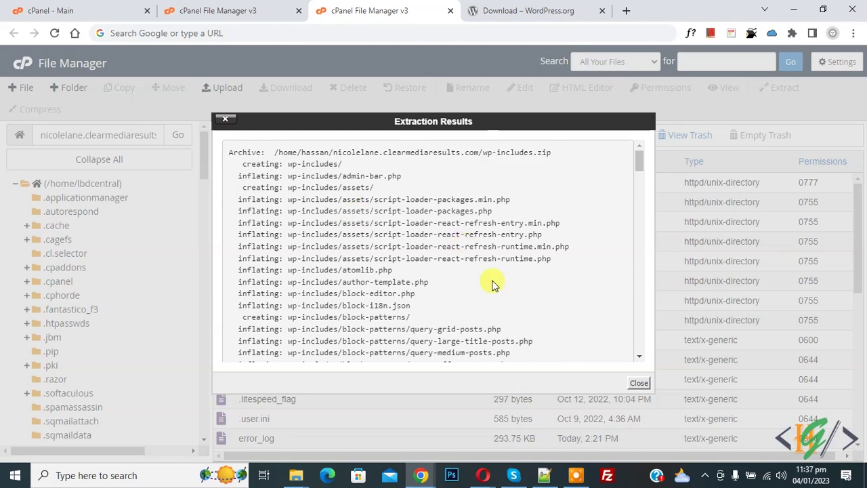
pyautogui.click(638, 385)
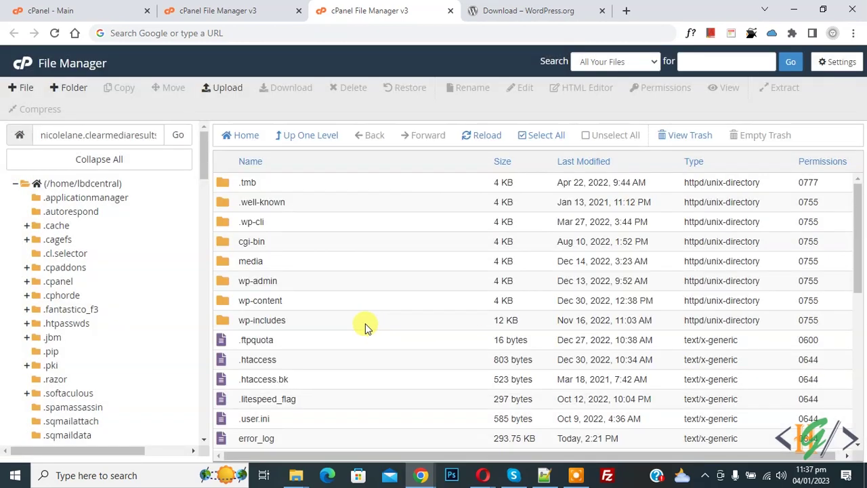
pyautogui.doubleClick(231, 320)
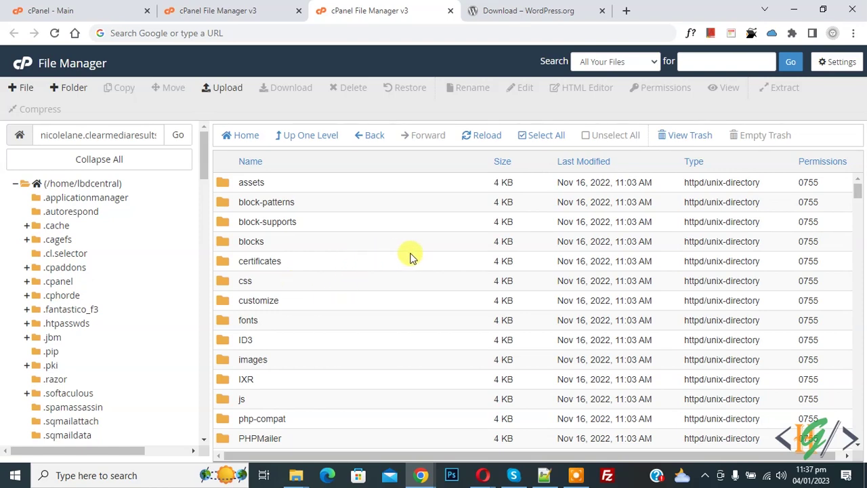
pyautogui.scroll(-3, 409, 267)
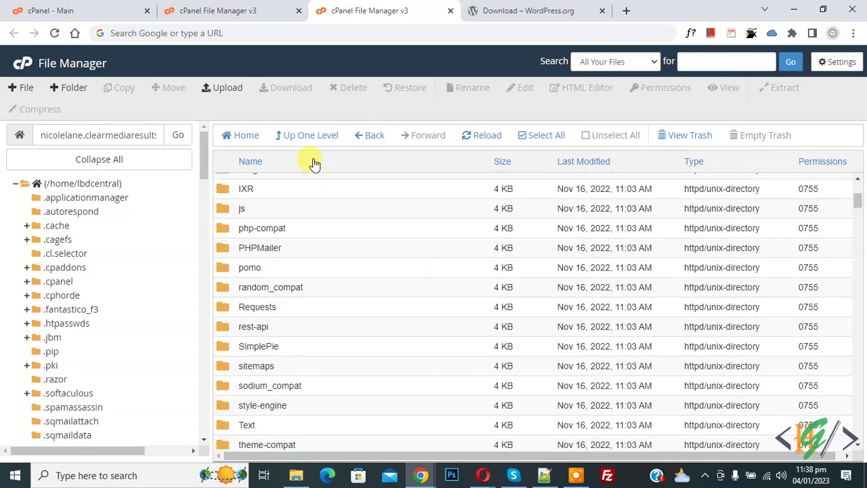
pyautogui.click(306, 135)
pyautogui.scroll(-1, 424, 231)
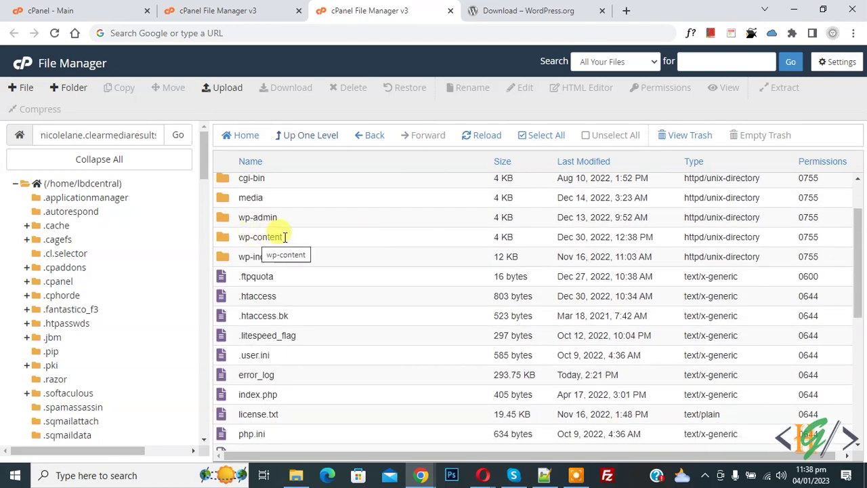
pyautogui.scroll(-3, 374, 237)
pyautogui.scroll(-2, 373, 238)
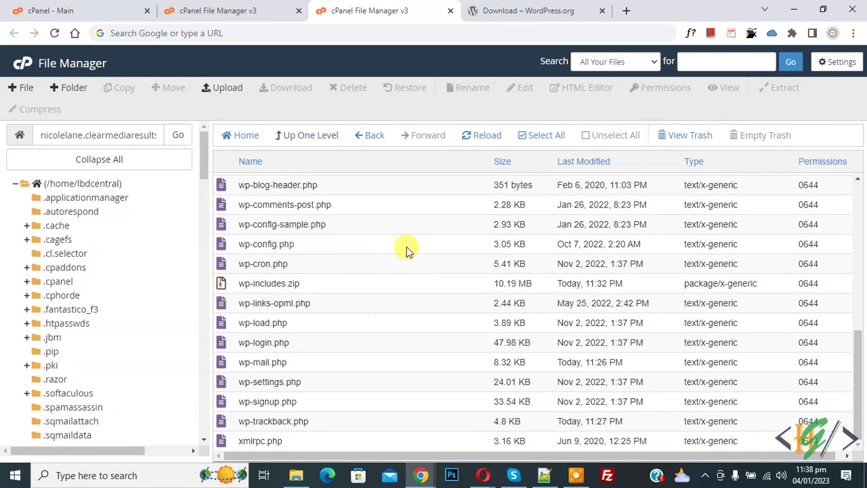
# Step: Bring the local extracted wordpress folder window back to the front
pyautogui.click(292, 477)
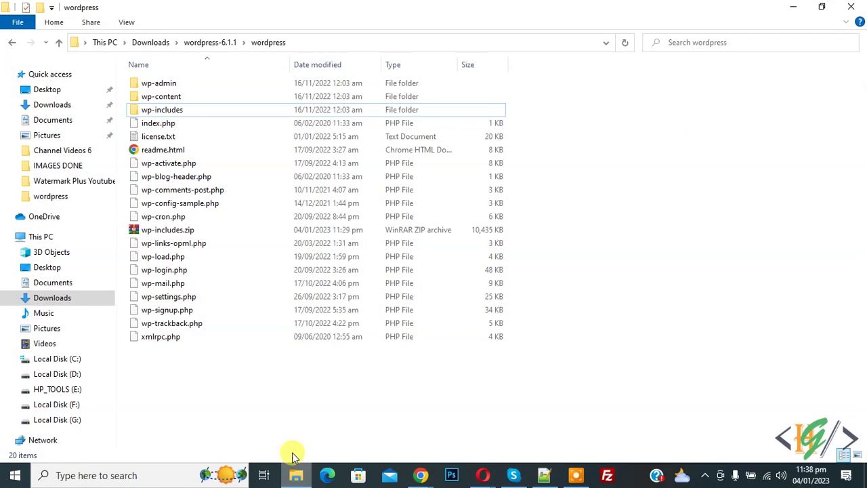